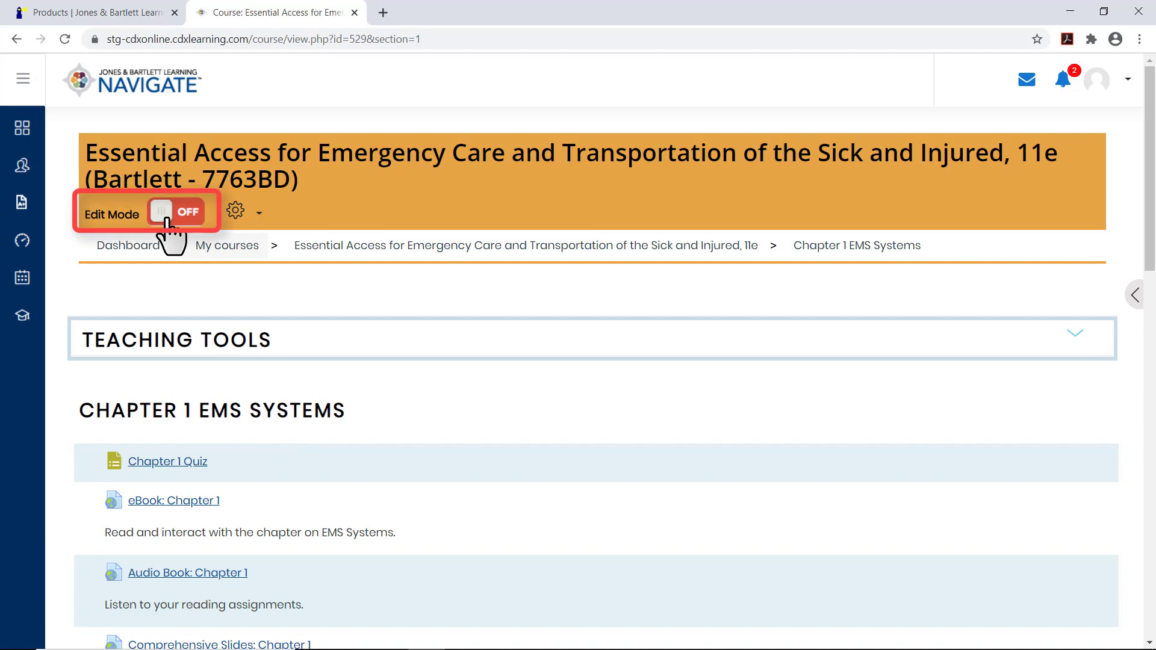
Turn on edit mode for the course and add an Attendance activity to the Chapter 1 EMS Systems section.
left_click(168, 221)
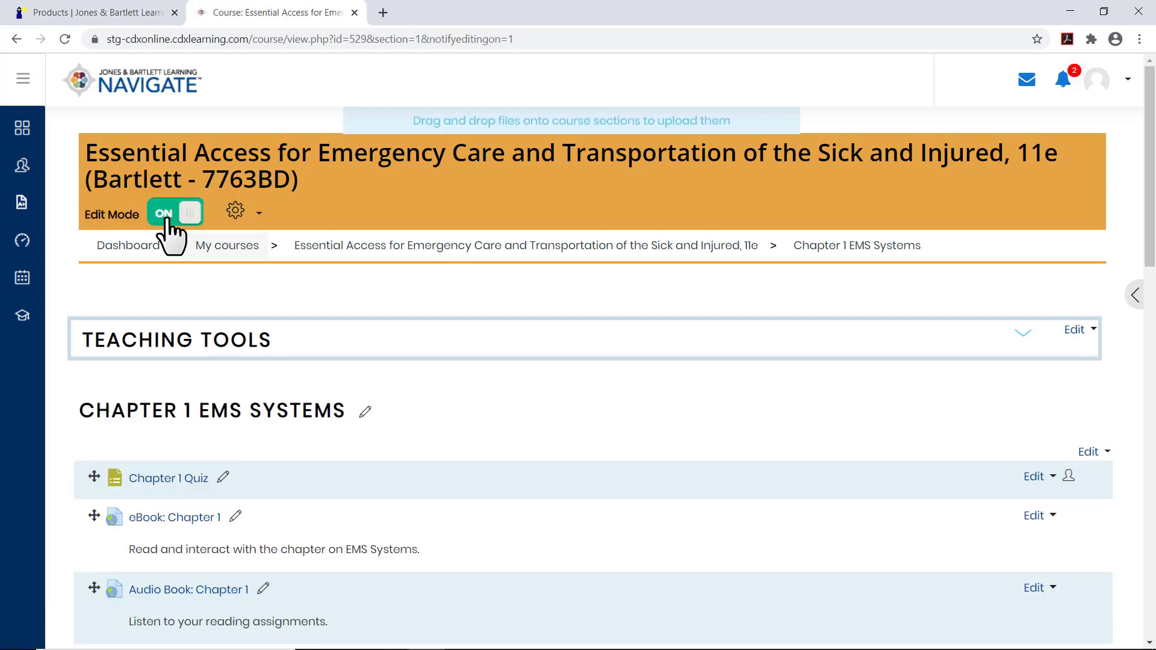
left_click_drag(1149, 258, 1152, 624)
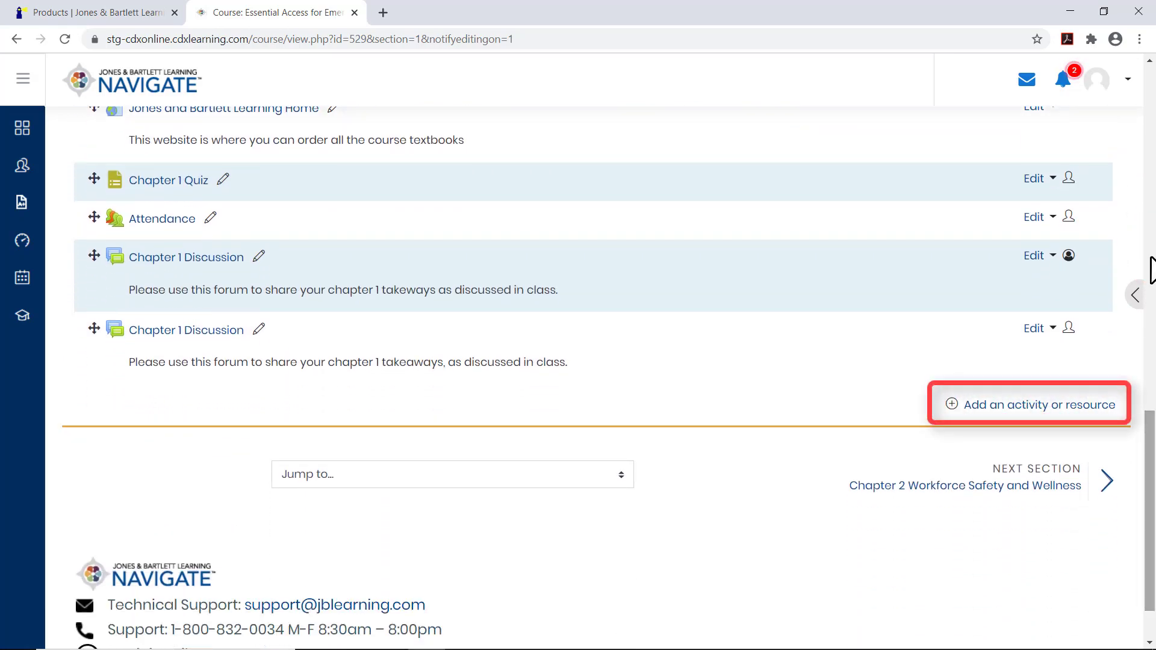
left_click(1050, 408)
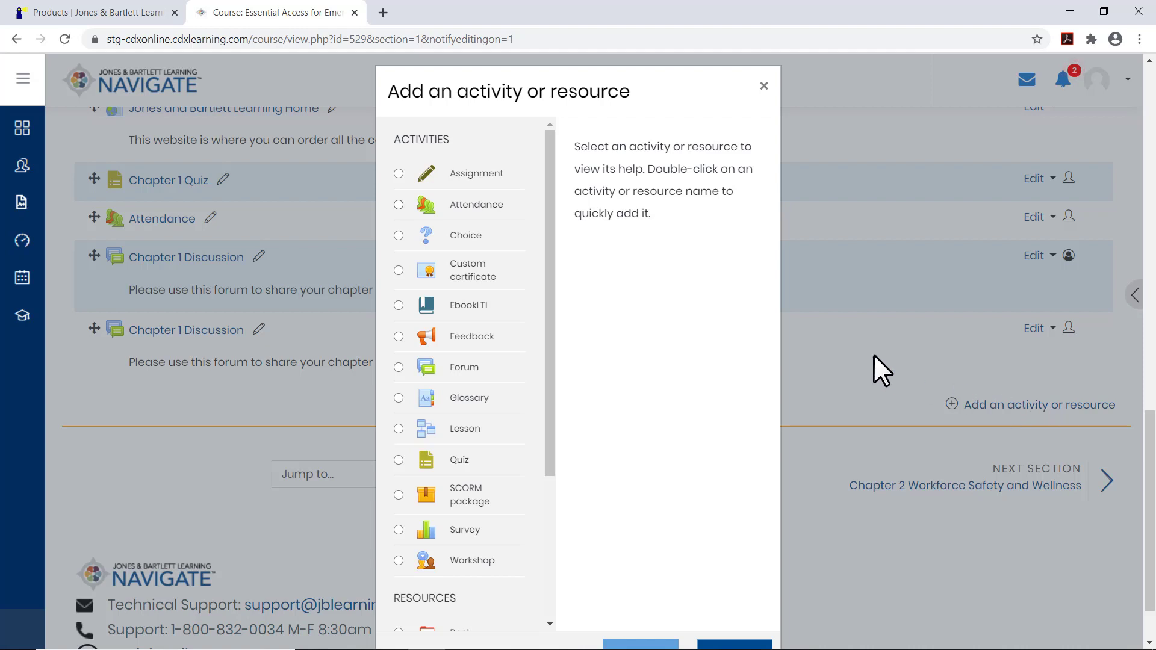
left_click(397, 207)
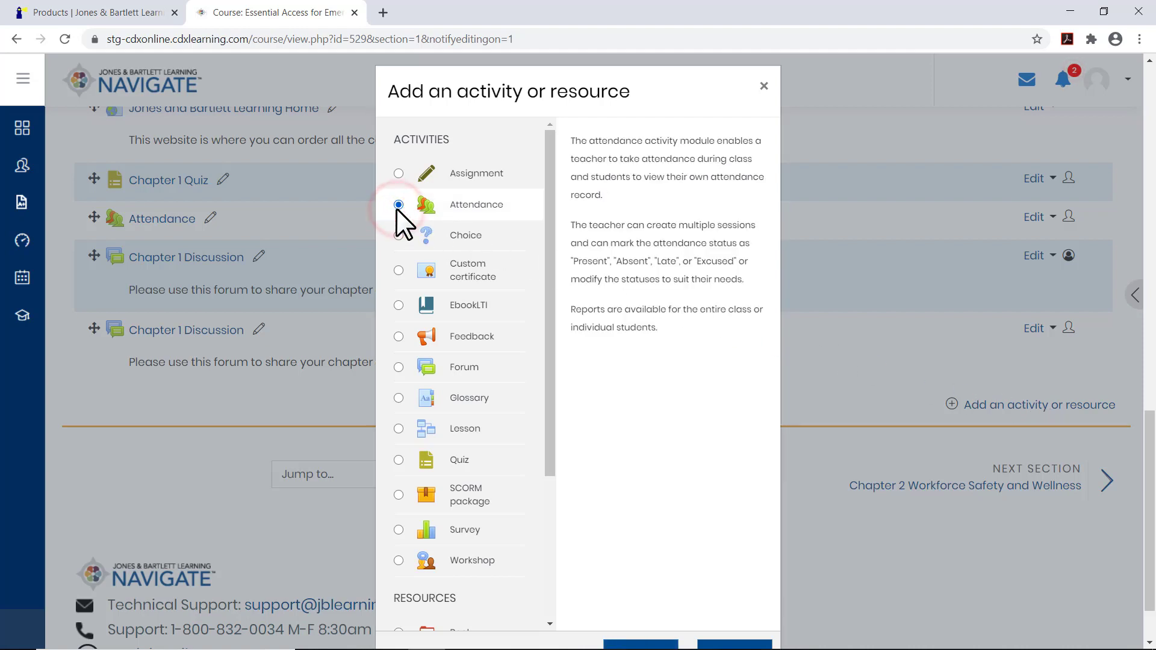
scroll(659, 425, "down", 1)
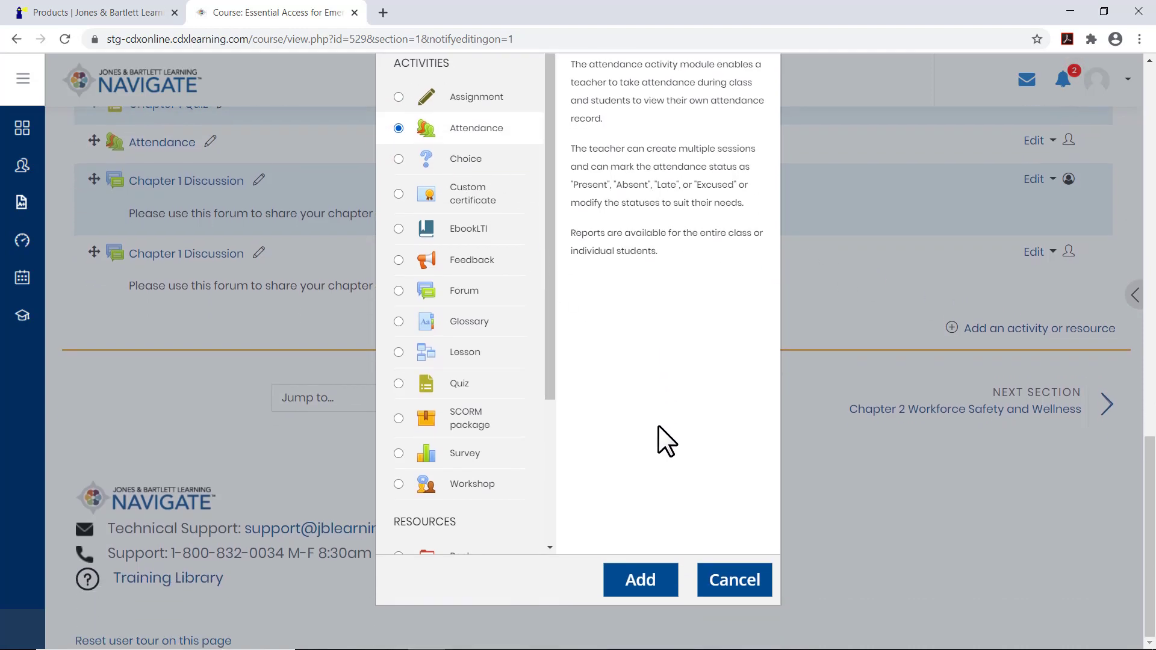
left_click(659, 585)
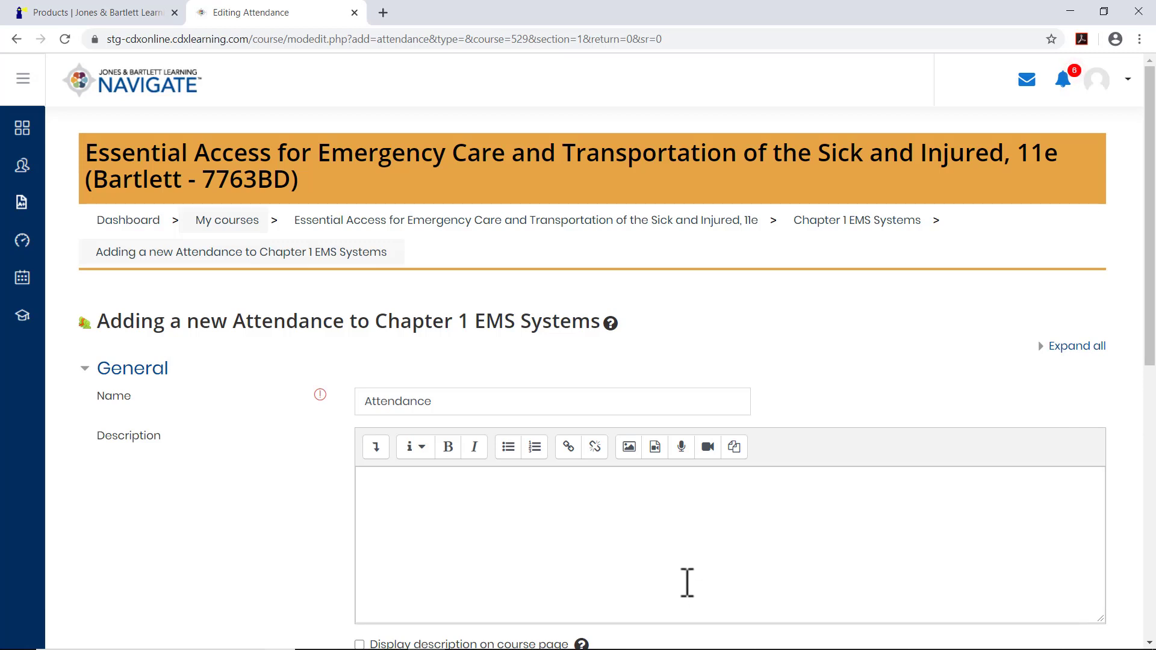
Set the attendance activity's grade type to Point, keep the maximum grade at 100, and assign it to the Attendance grade category.
left_click_drag(1149, 347, 1153, 616)
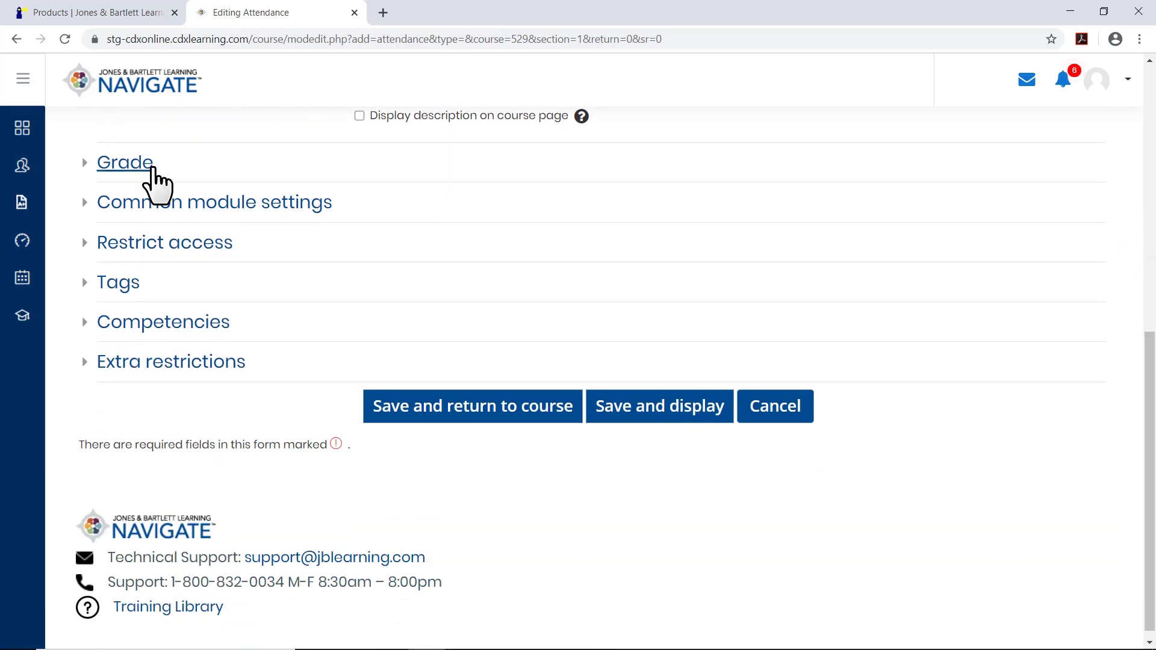
left_click(153, 165)
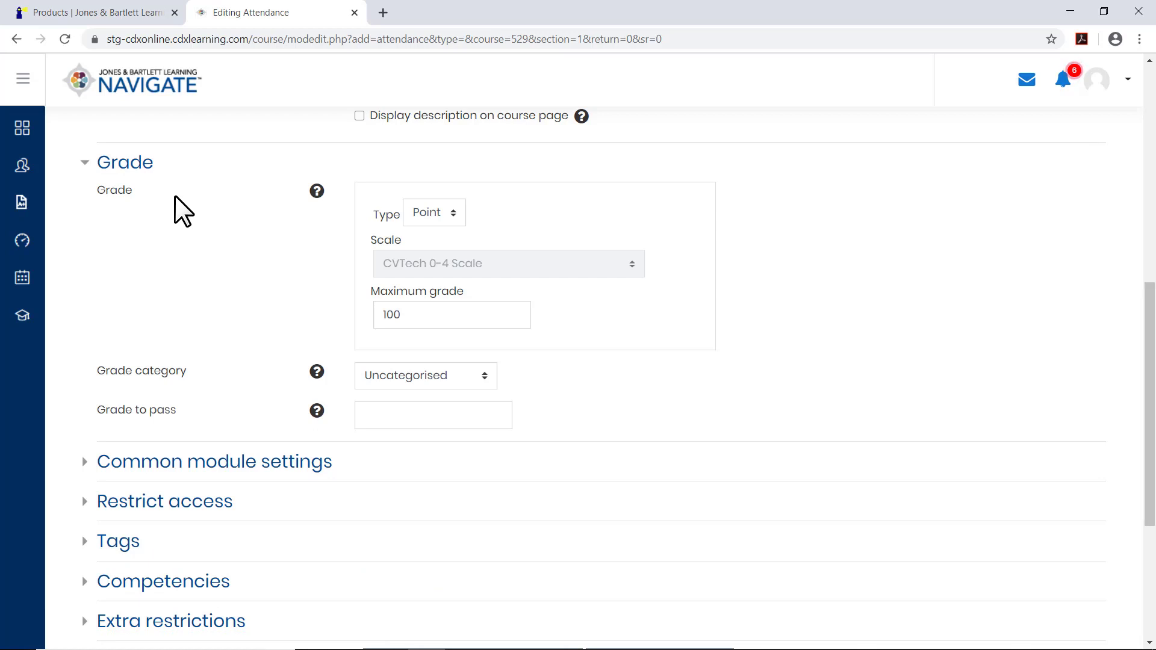
left_click(456, 218)
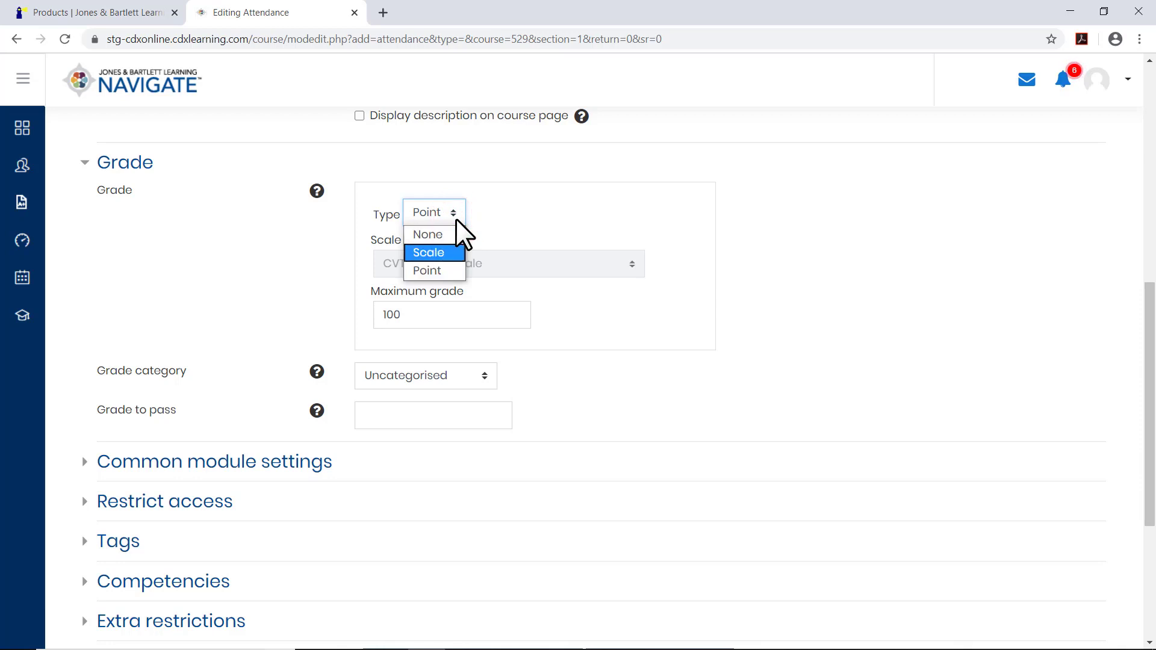
left_click(446, 268)
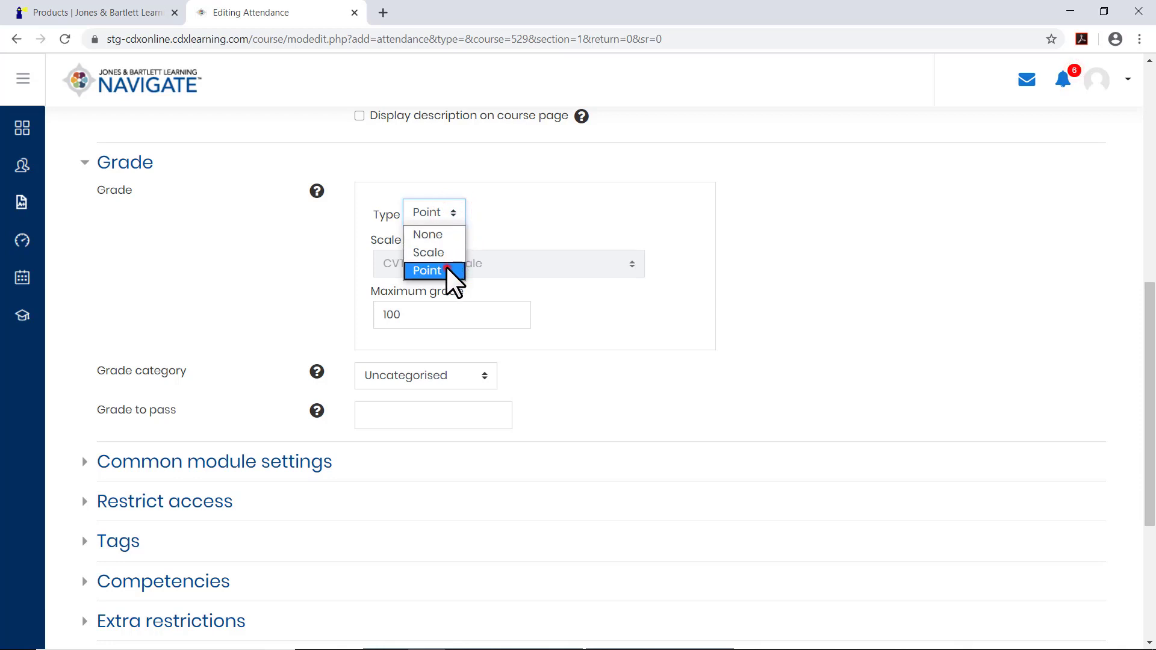
left_click(454, 310)
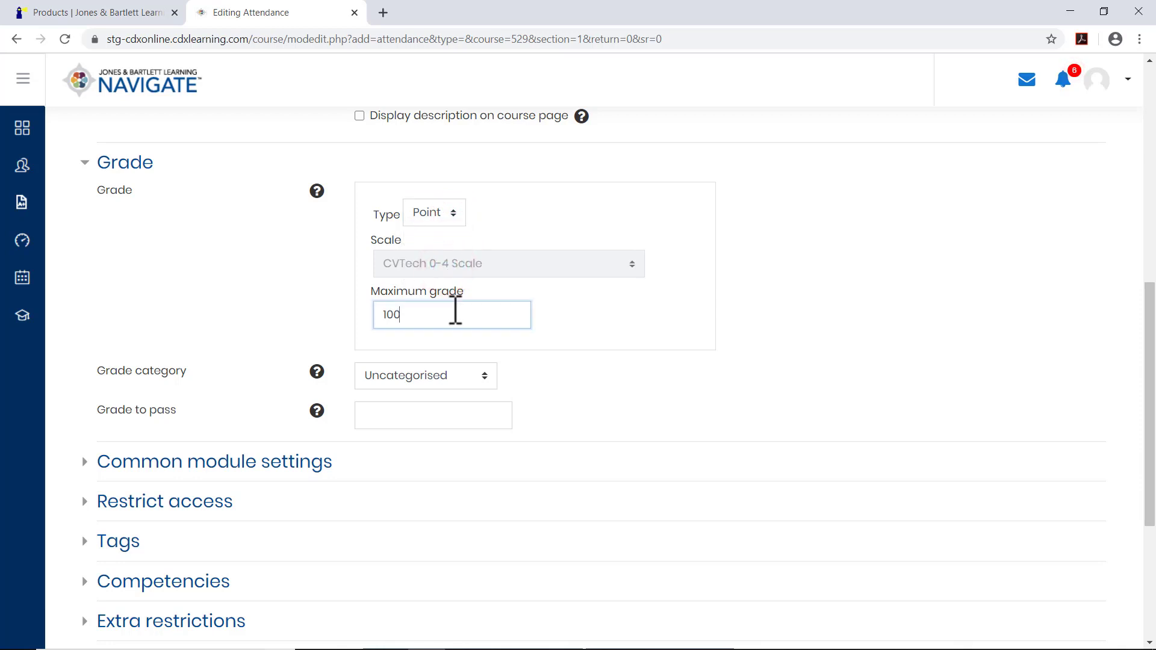
left_click(540, 335)
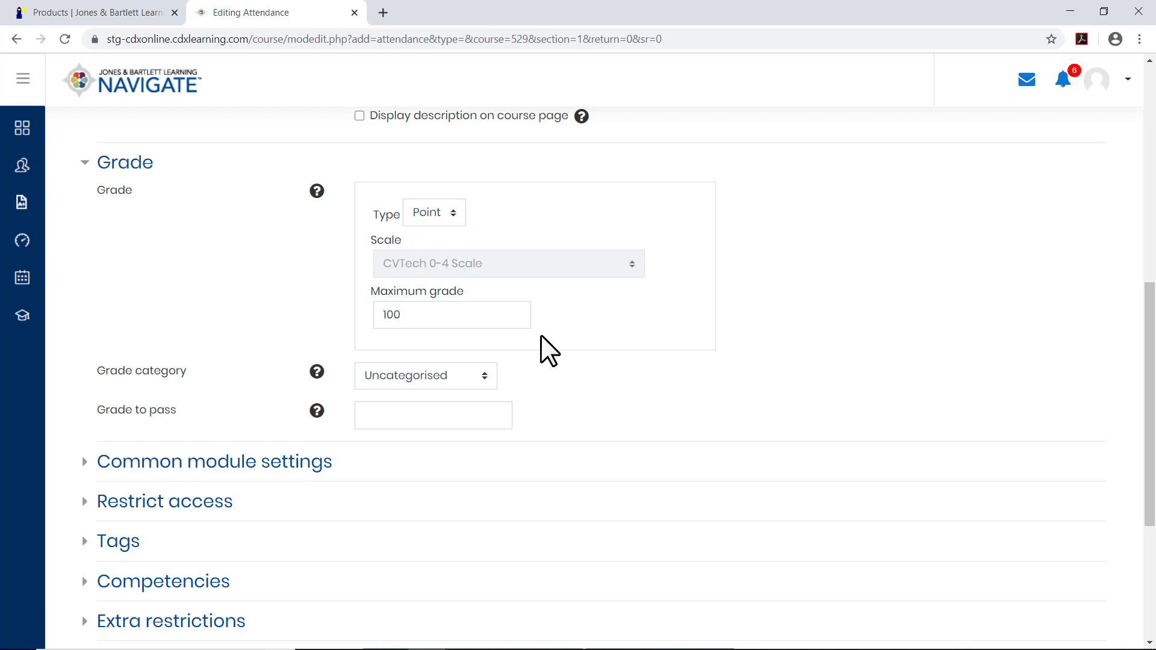
left_click(490, 374)
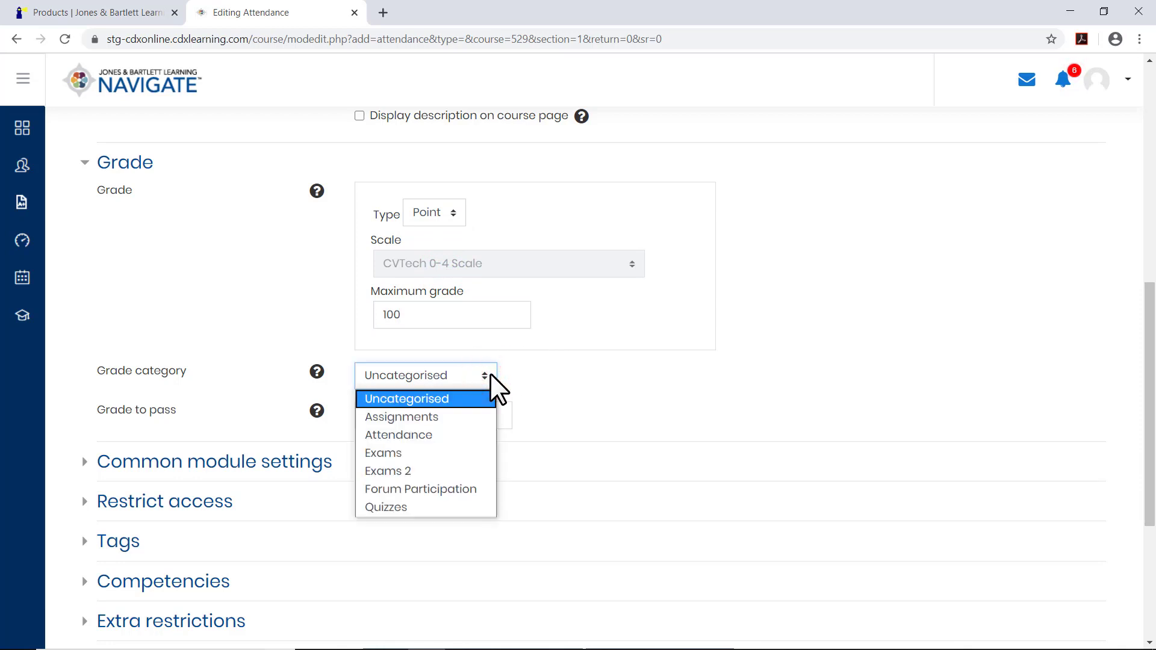
left_click(470, 432)
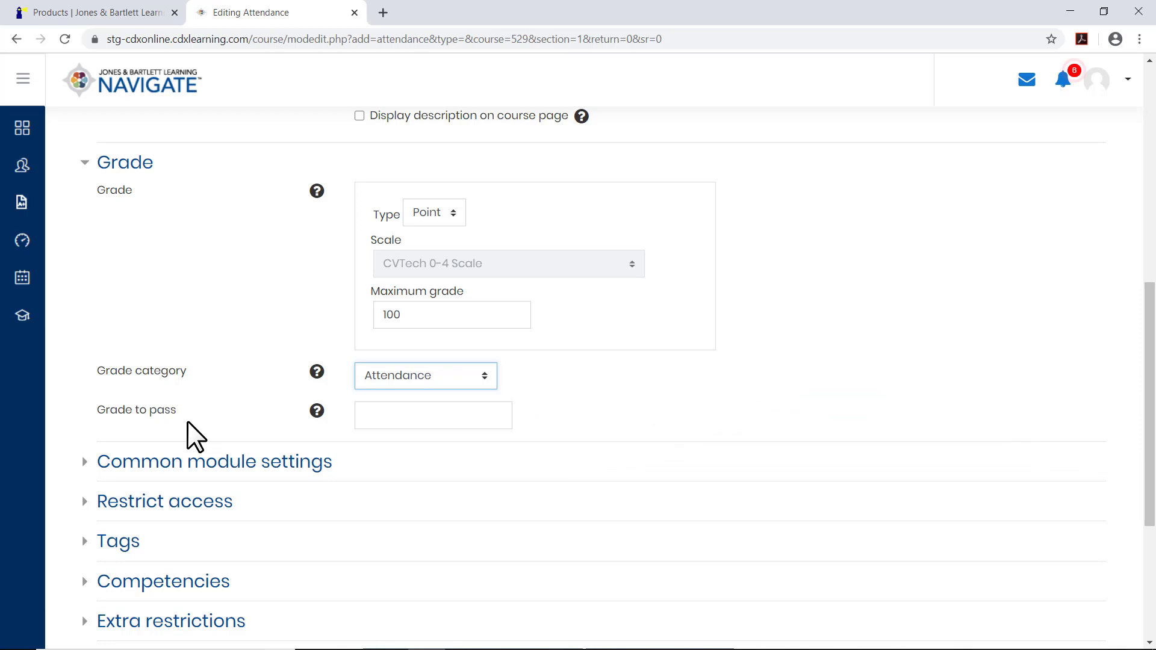
Set the activity's availability to Show on course page, and save and display the attendance activity.
left_click(182, 462)
scroll(184, 482, "down", 5)
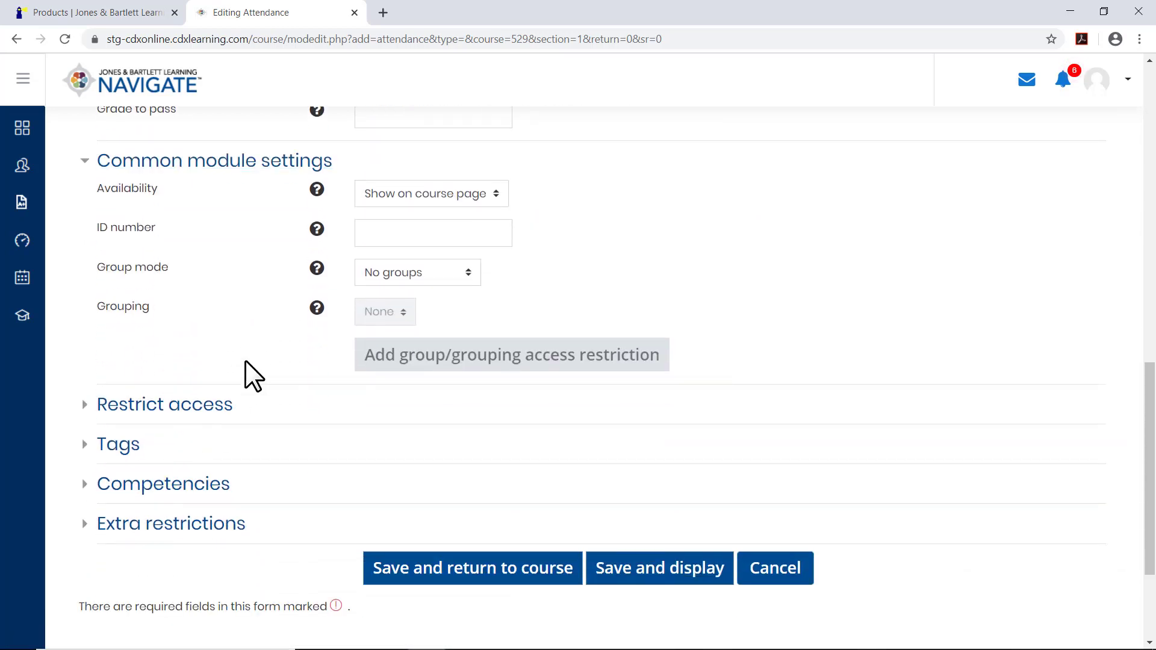
left_click(495, 196)
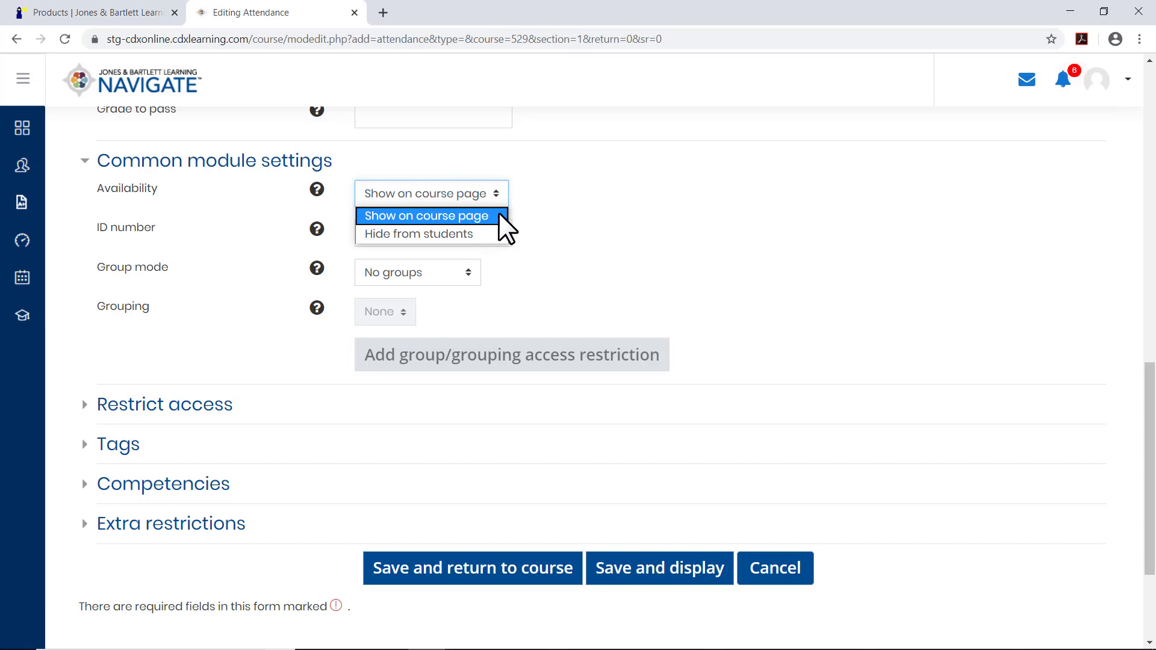
left_click(500, 218)
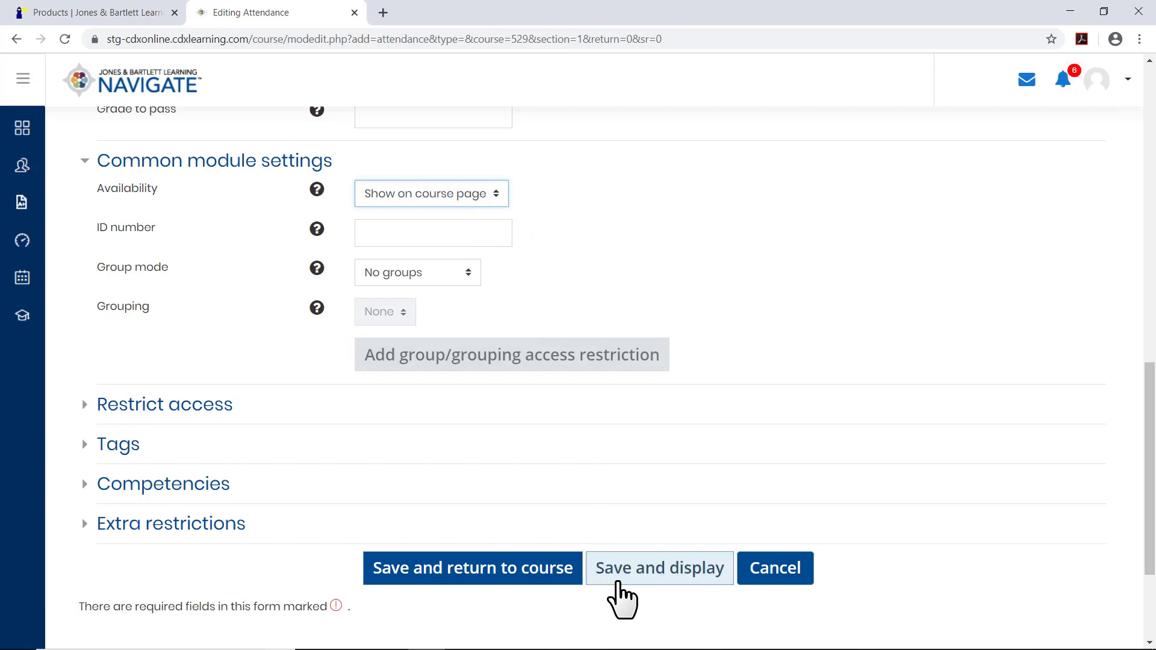
left_click(619, 583)
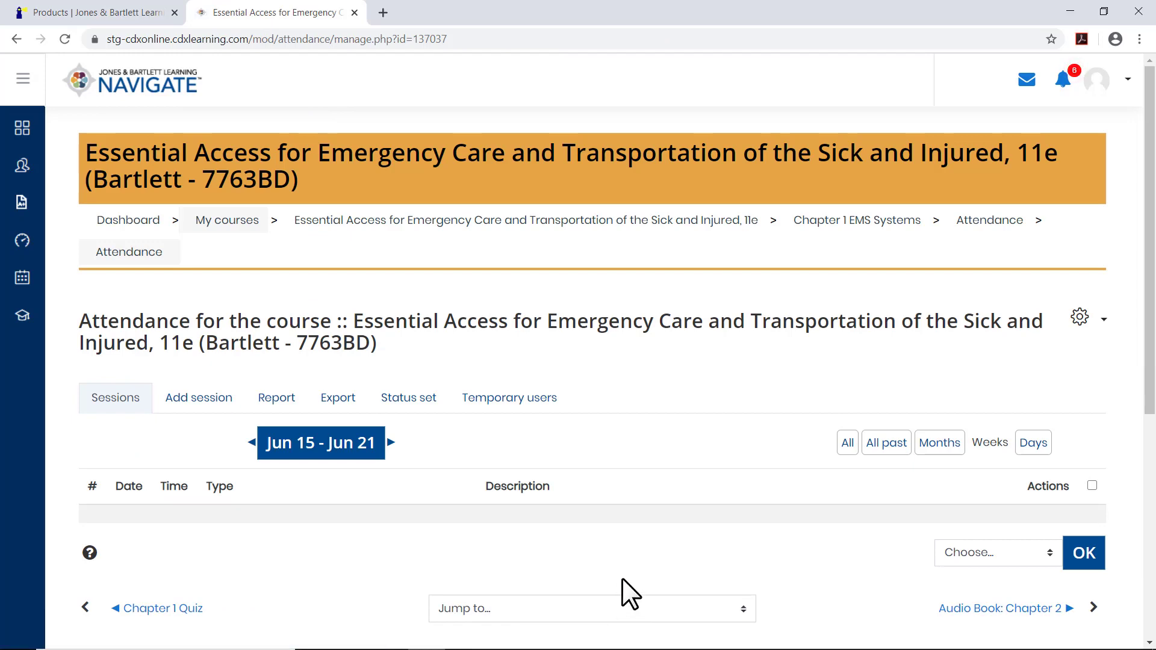
Start a new attendance session and set its date to 1 September 2020.
left_click_drag(1145, 319, 1152, 443)
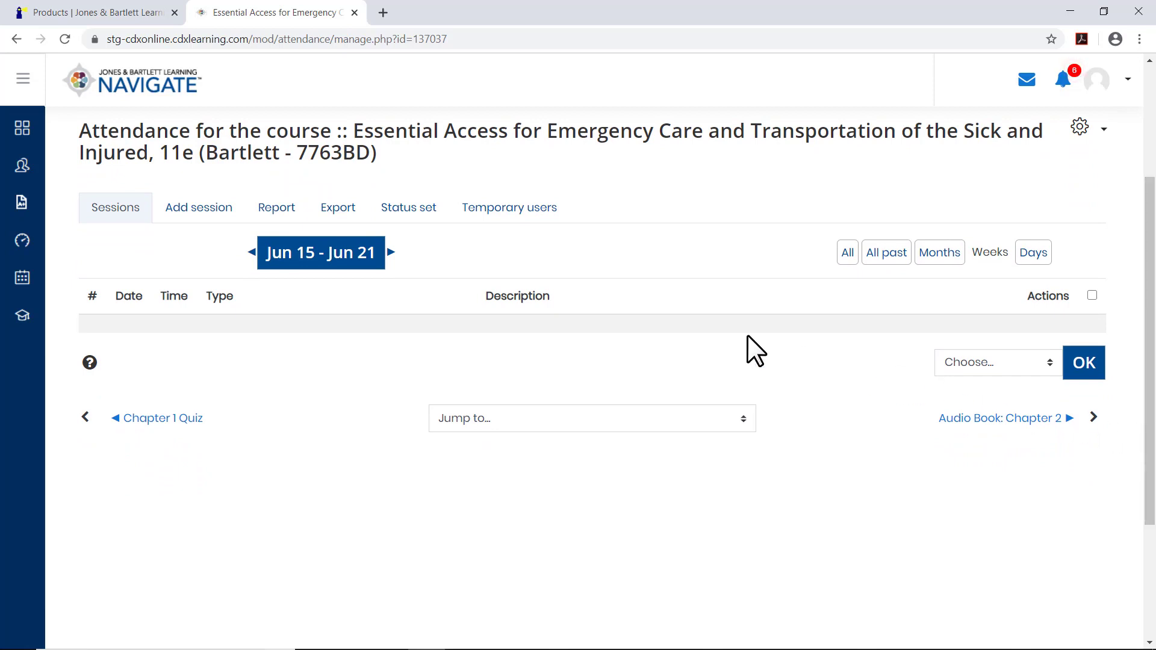
left_click(224, 212)
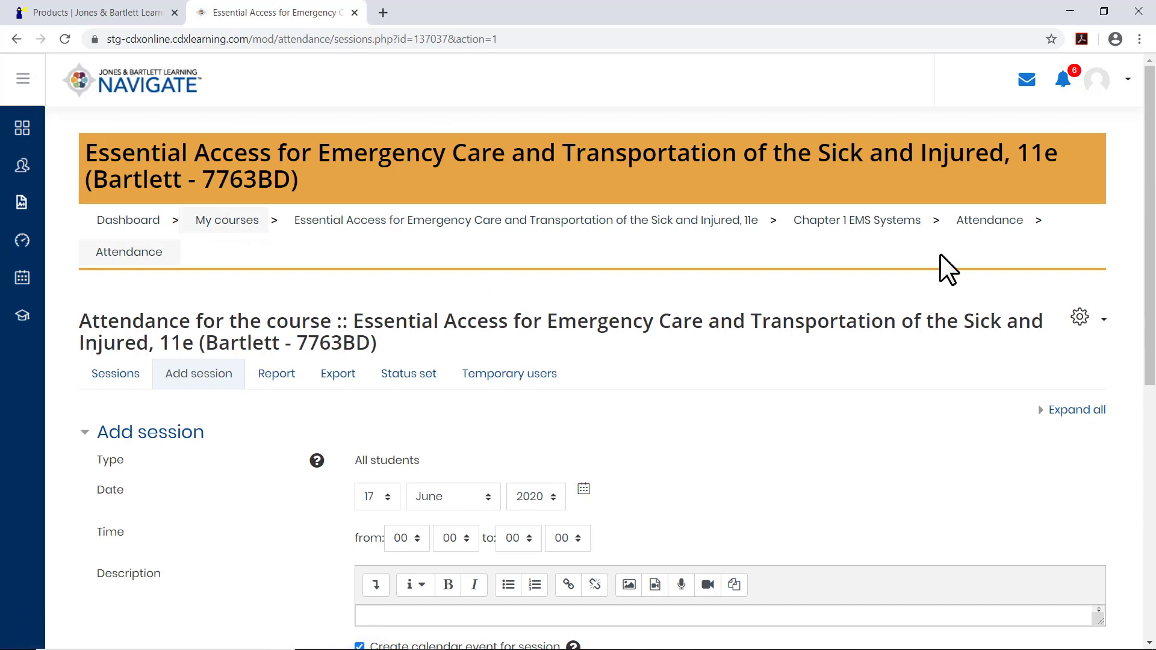
left_click_drag(1146, 266, 1146, 317)
scroll(1144, 266, "down", 3)
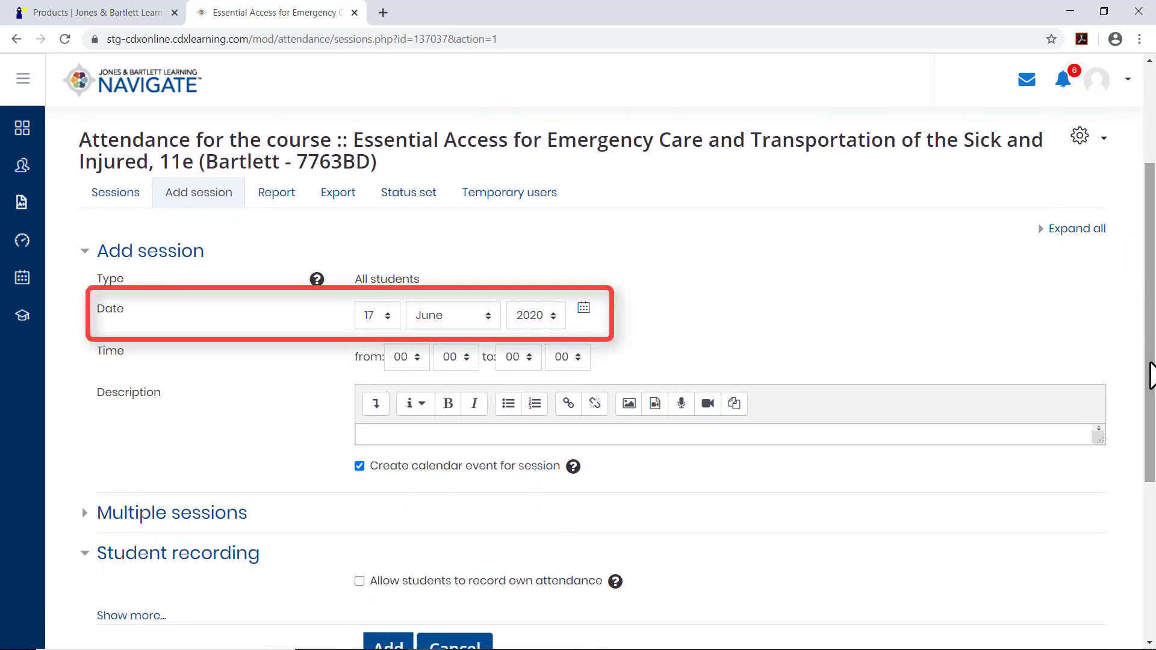
left_click(388, 318)
left_click(388, 330)
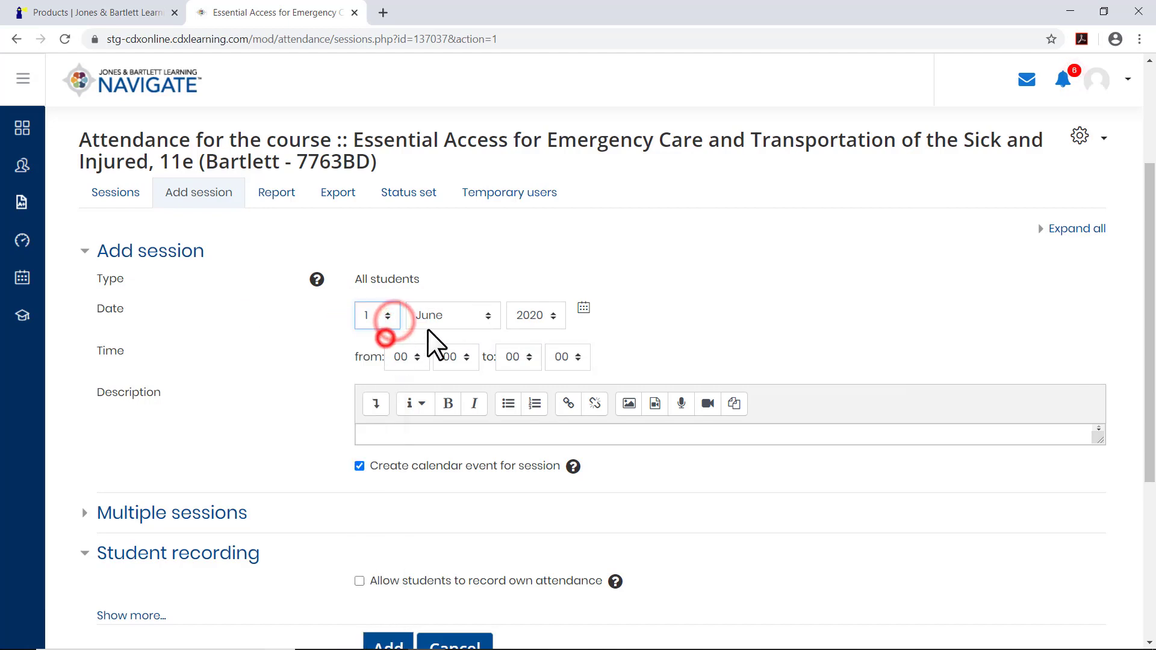
left_click(483, 317)
left_click(464, 481)
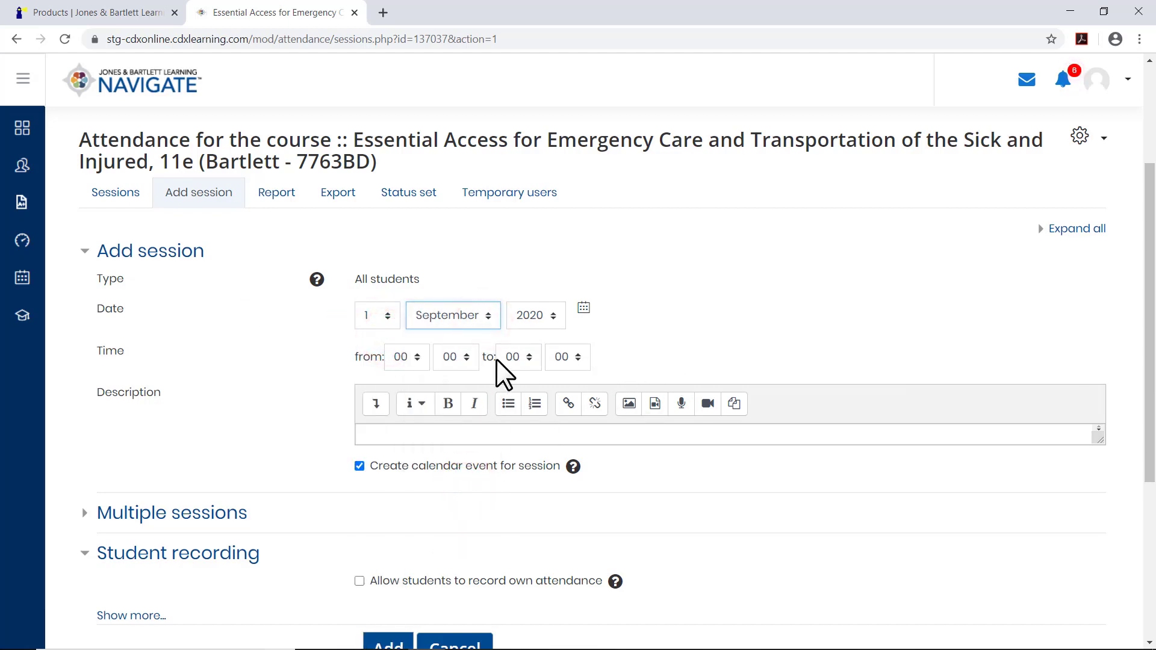
Set the session time to run from 08:00 to 12:00.
left_click(418, 358)
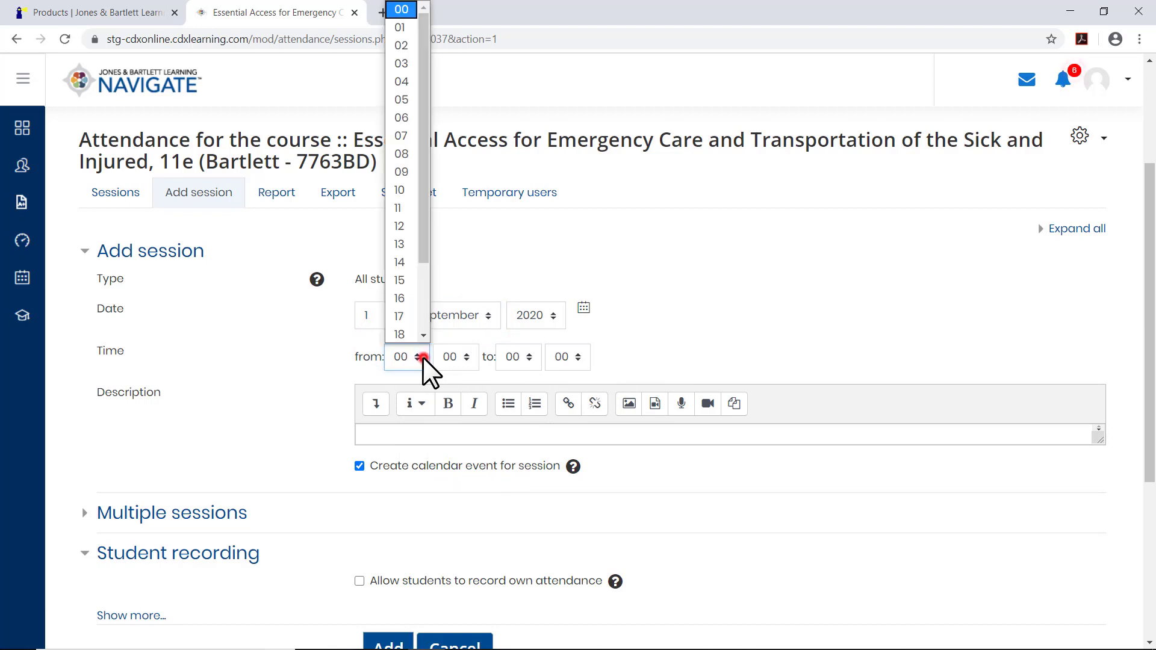
left_click(416, 153)
left_click(537, 360)
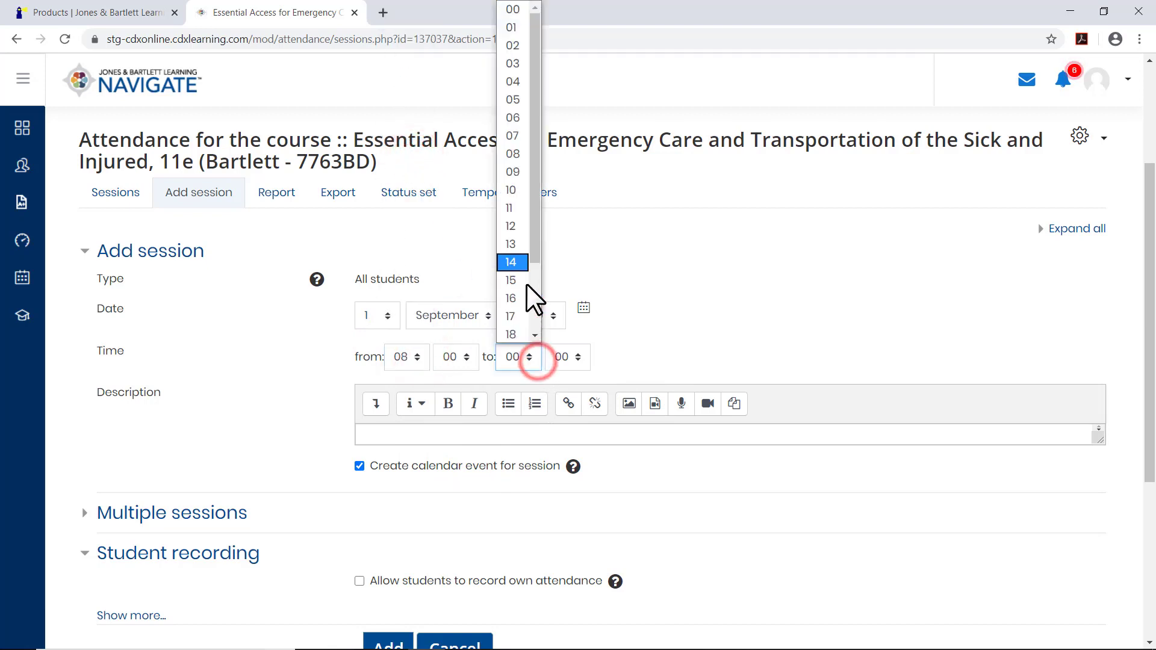
left_click(518, 227)
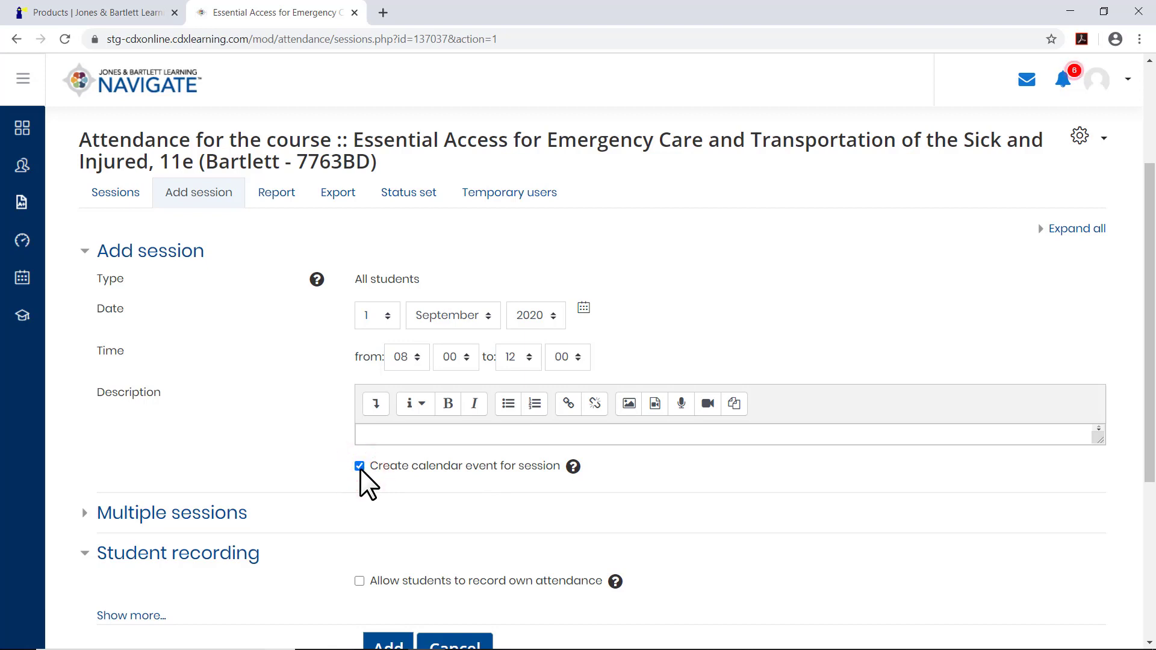
Enable repetition under Multiple sessions and repeat the session on Wednesday every 2 weeks.
left_click(241, 513)
scroll(259, 525, "down", 6)
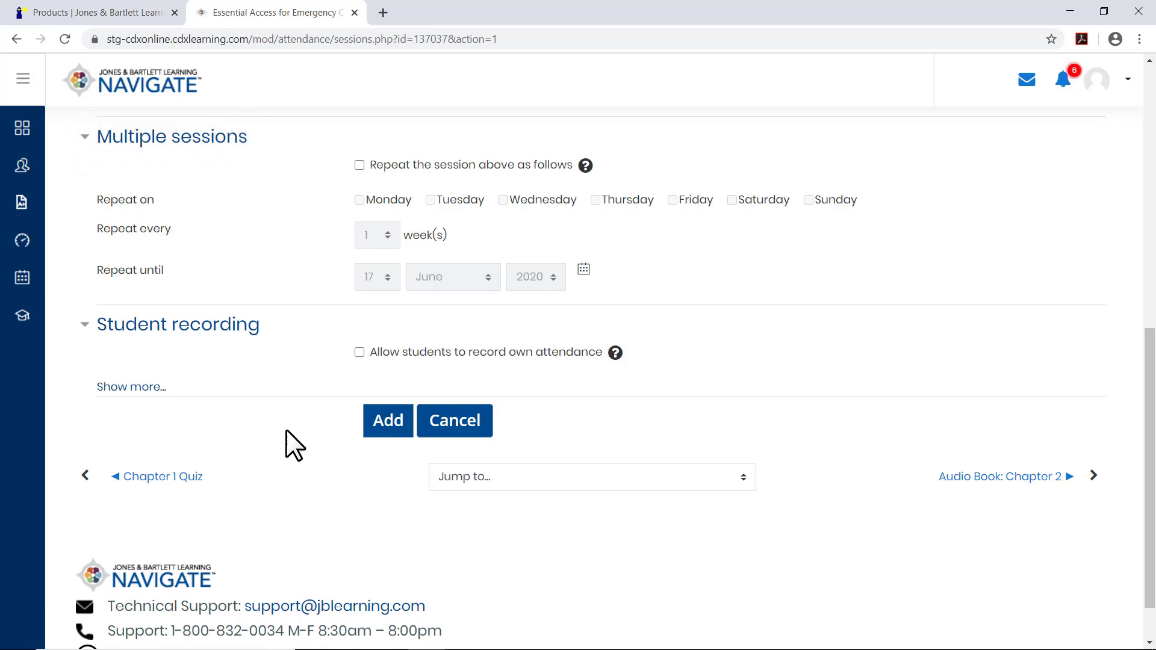
left_click(359, 166)
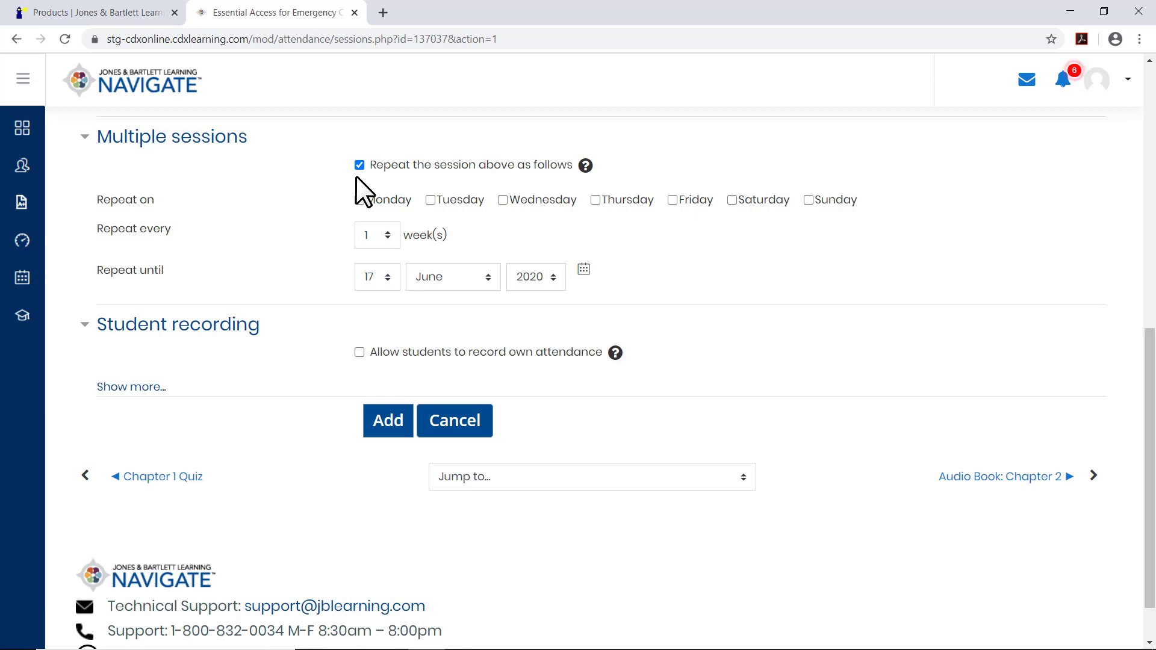
left_click(503, 200)
left_click(388, 235)
left_click(370, 271)
Set the repeat-until date of the recurring session to 1 November 2020.
left_click(393, 281)
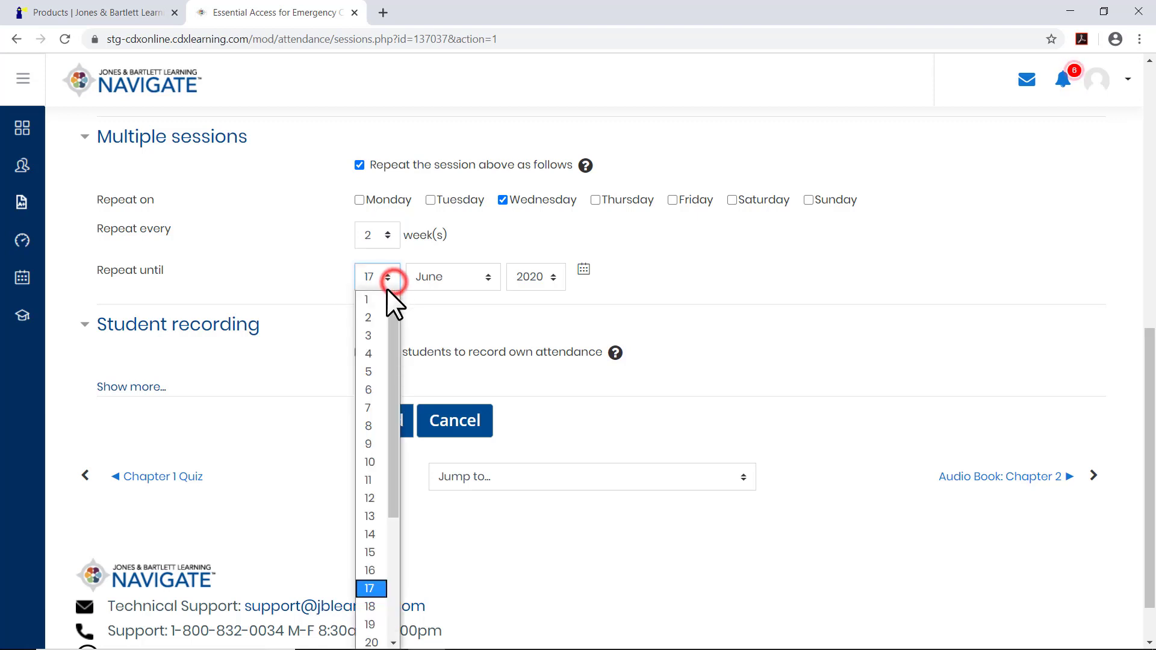
left_click(382, 293)
left_click(493, 281)
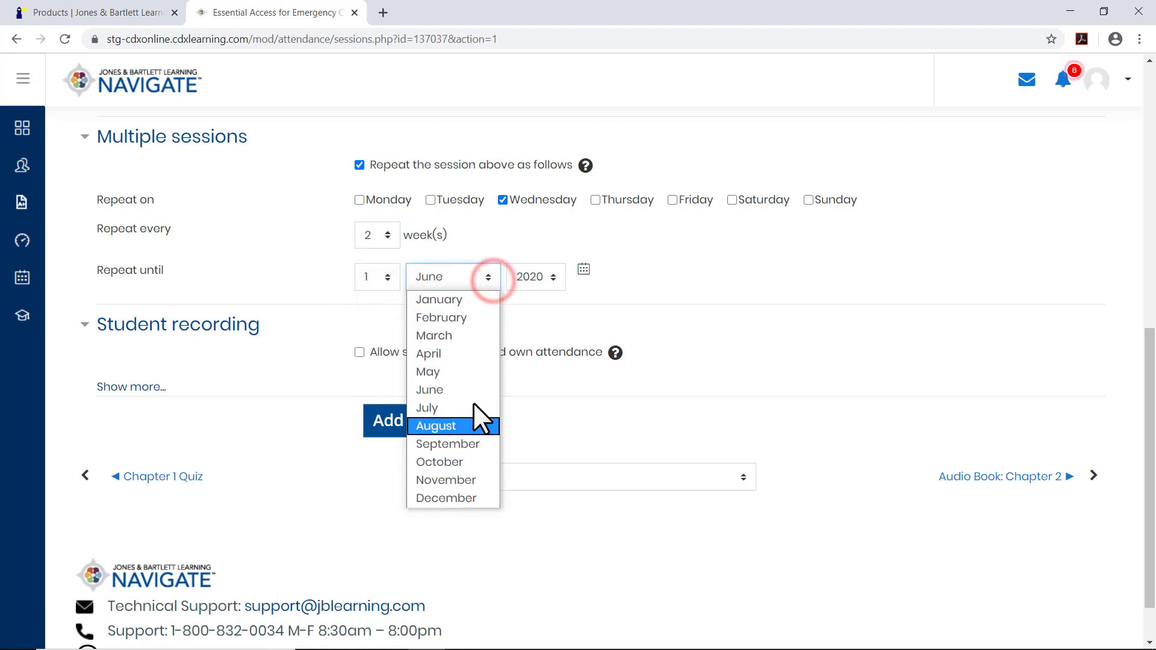
left_click(463, 478)
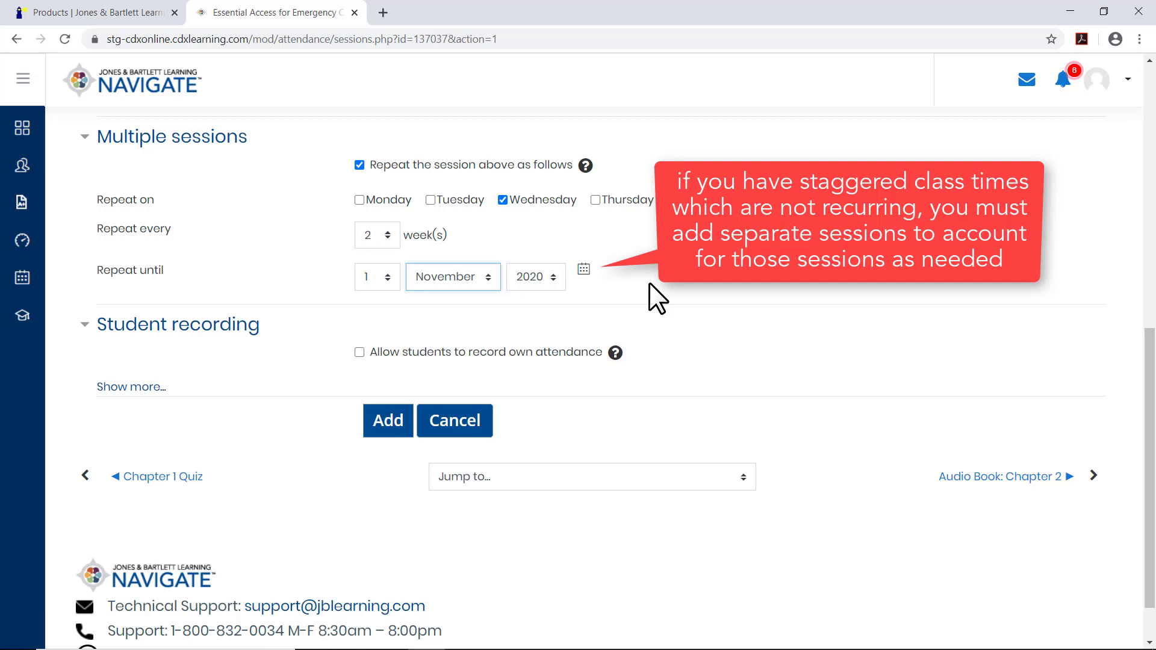
Allow students to record their own attendance, leave automatic marking Disabled, and enable automatic selection of the highest status available.
left_click(356, 353)
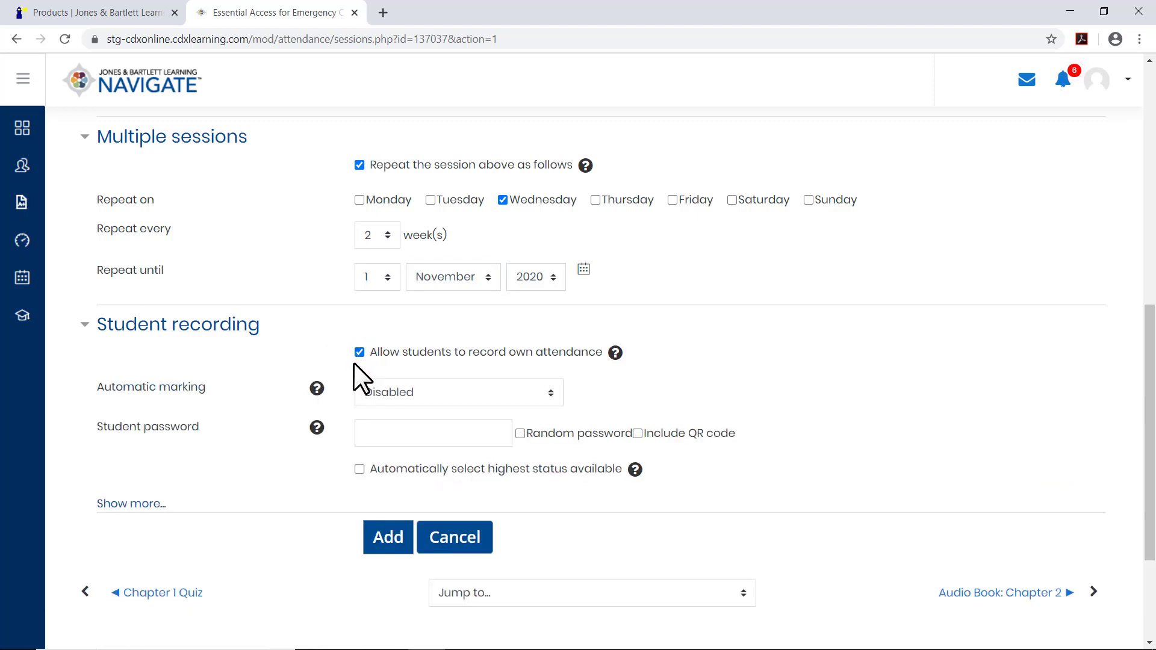
left_click(547, 400)
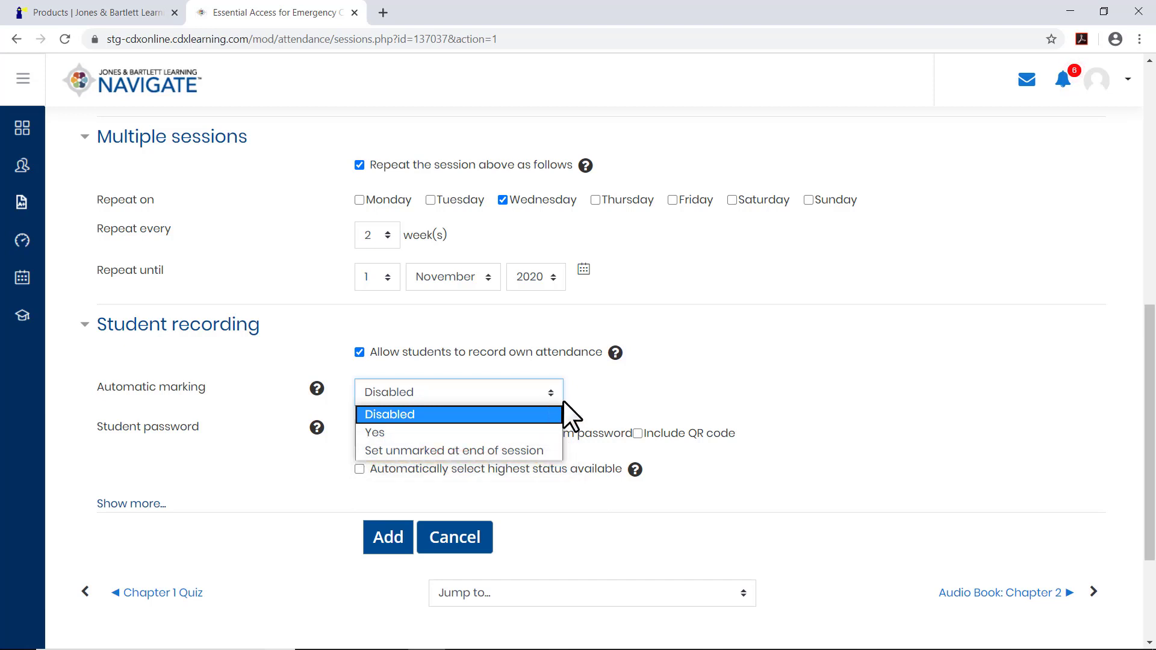
left_click(598, 401)
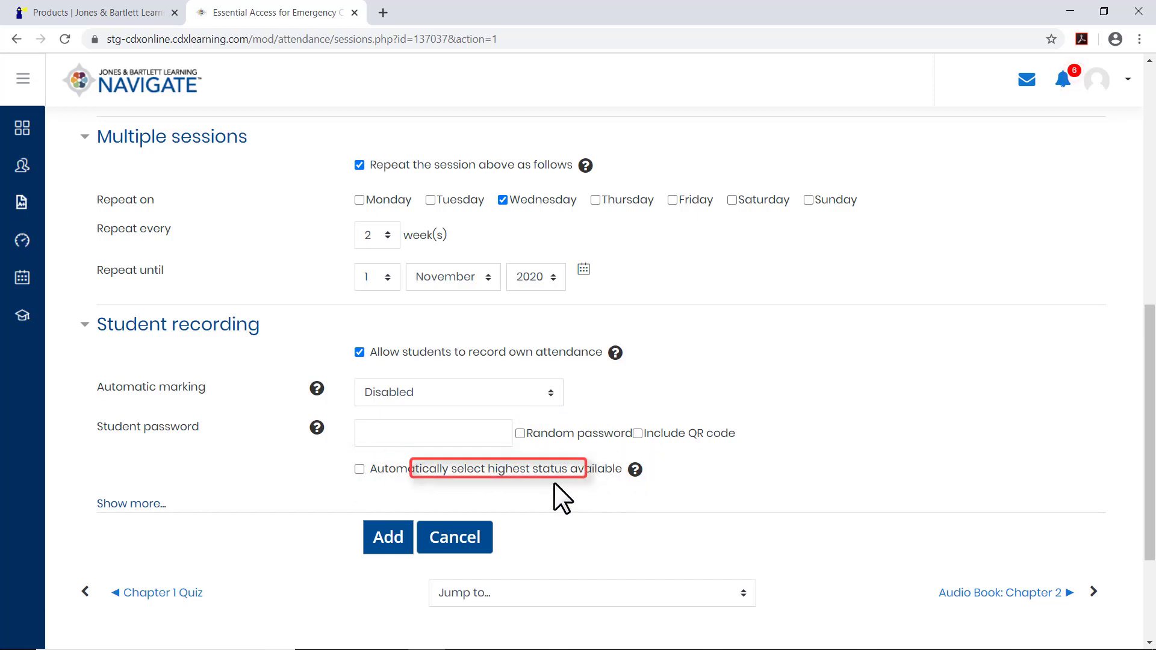
left_click(359, 469)
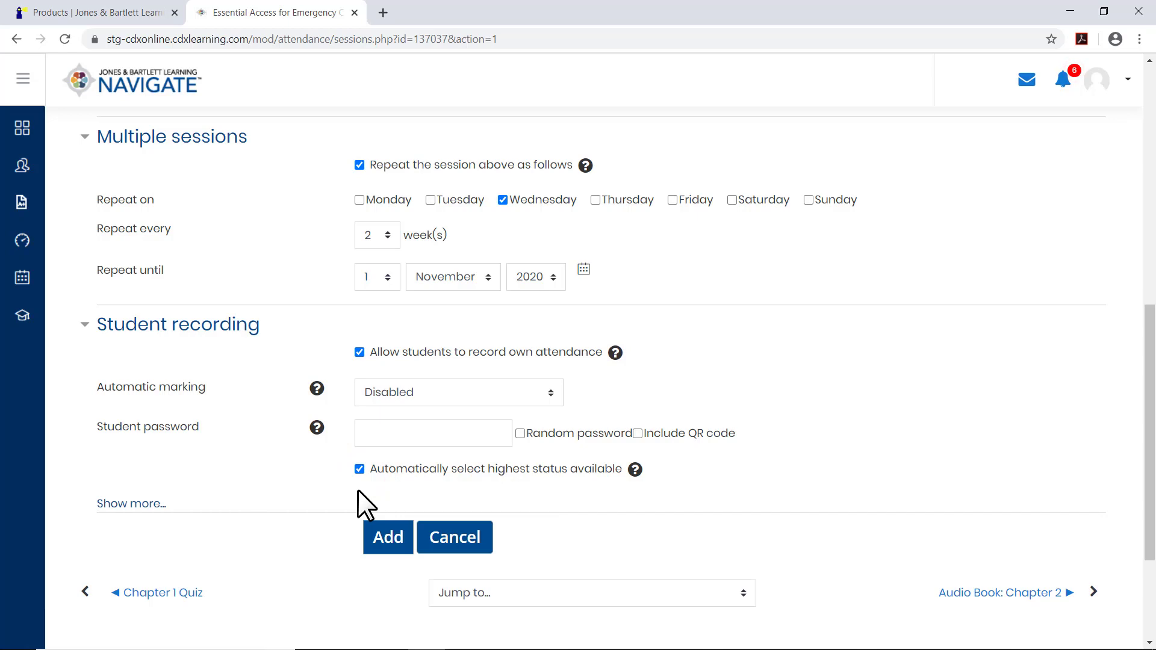
Add the configured recurring sessions to the Attendance activity and review the generated session list.
left_click(374, 549)
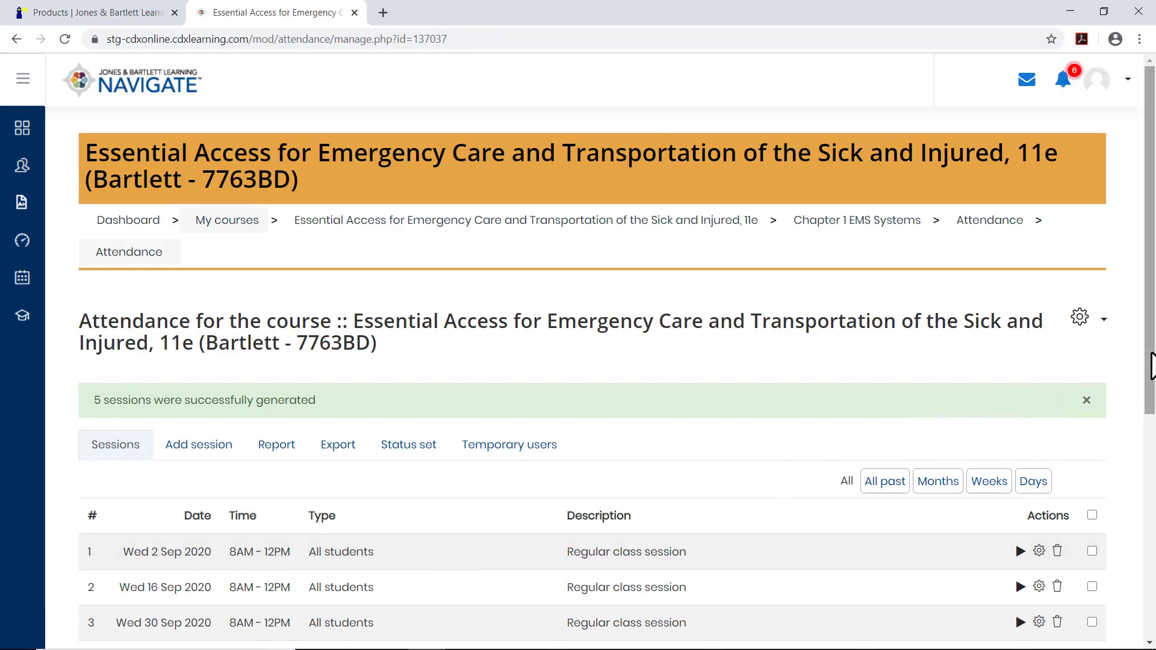
scroll(1151, 362, "down", 3)
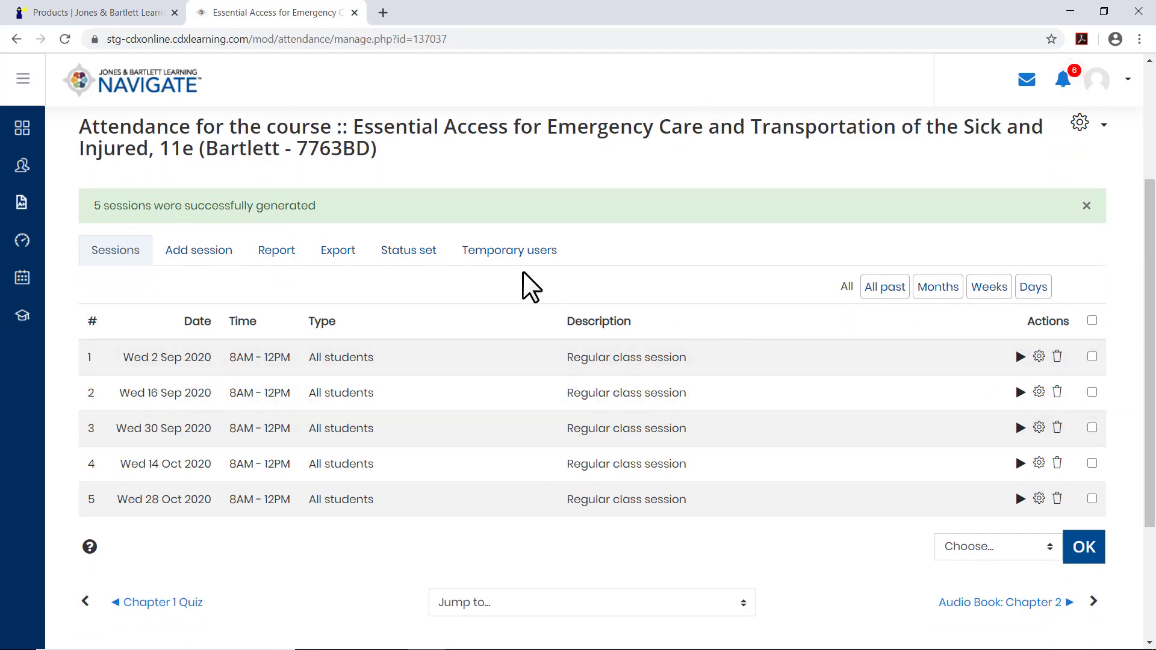
In status set 1, make the Late status available for students for 1.00 minute and update the set.
left_click(417, 261)
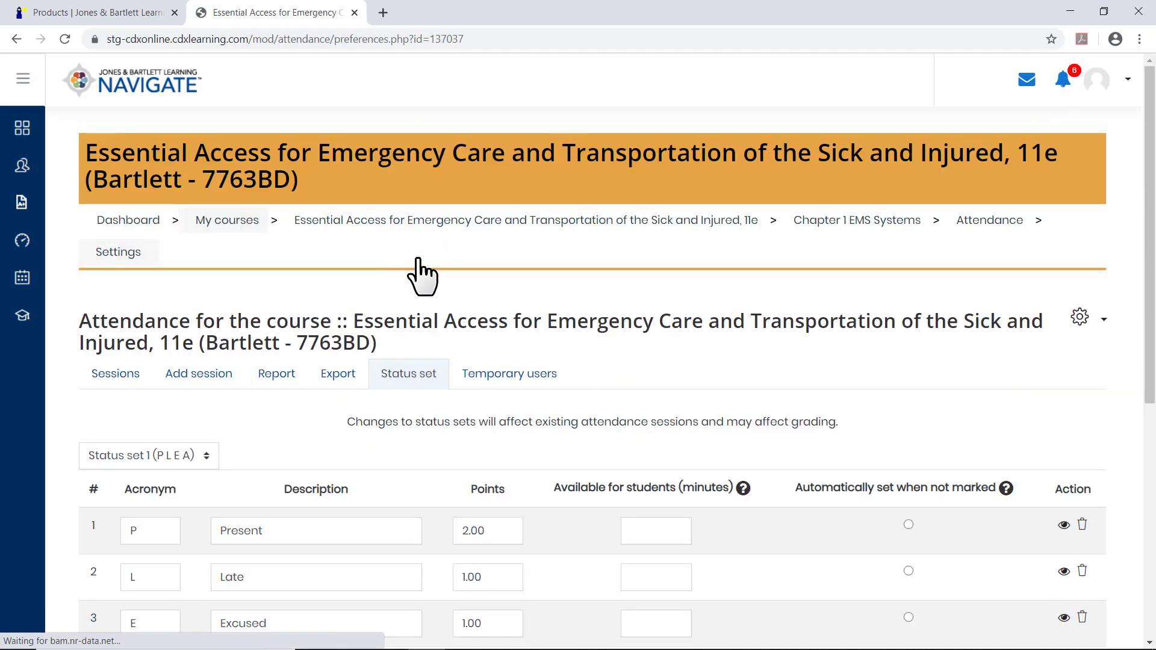
left_click_drag(1149, 271, 1151, 391)
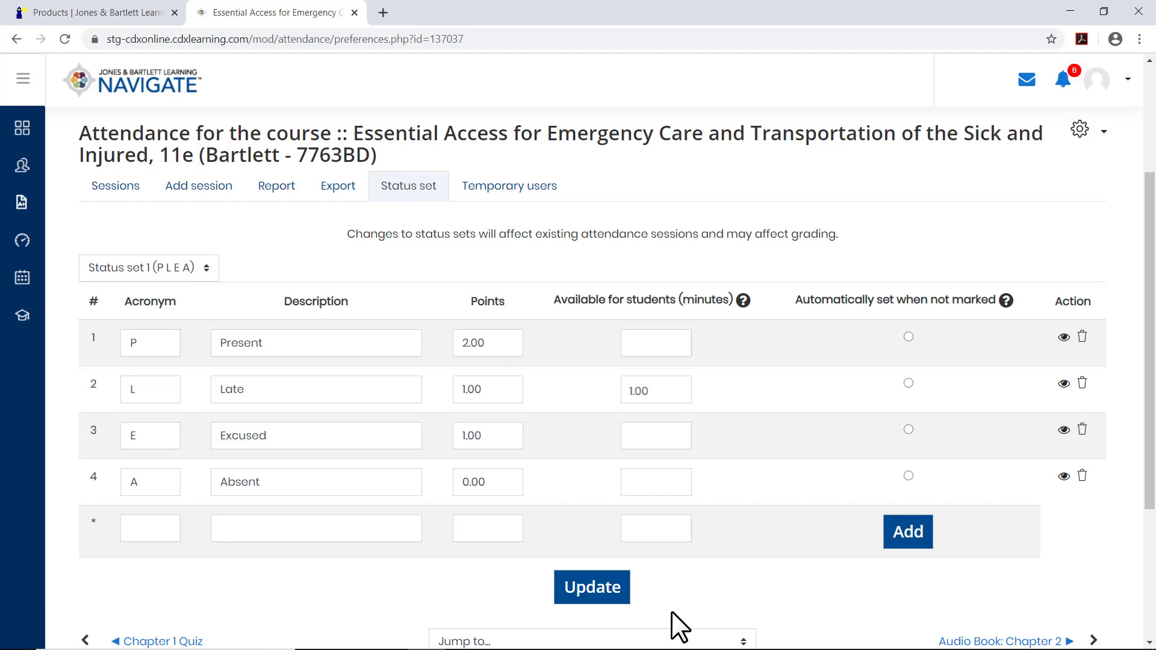
left_click(621, 597)
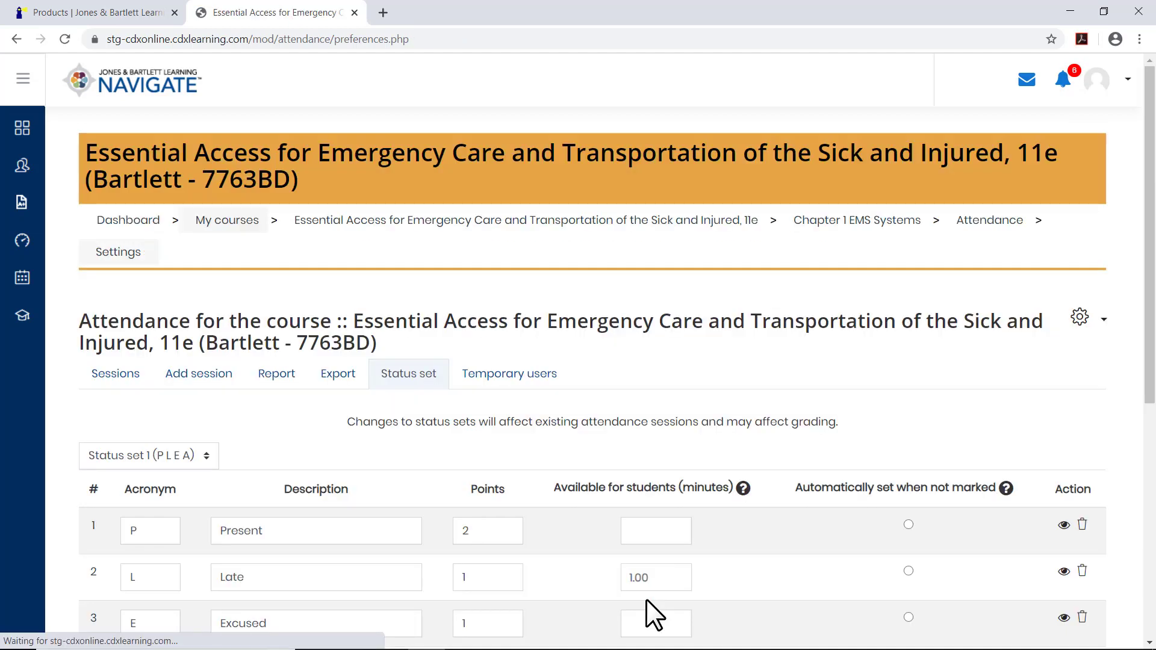
Turn off Edit Mode for the course and open the Attendance activity in Chapter 1 EMS Systems.
left_click(474, 226)
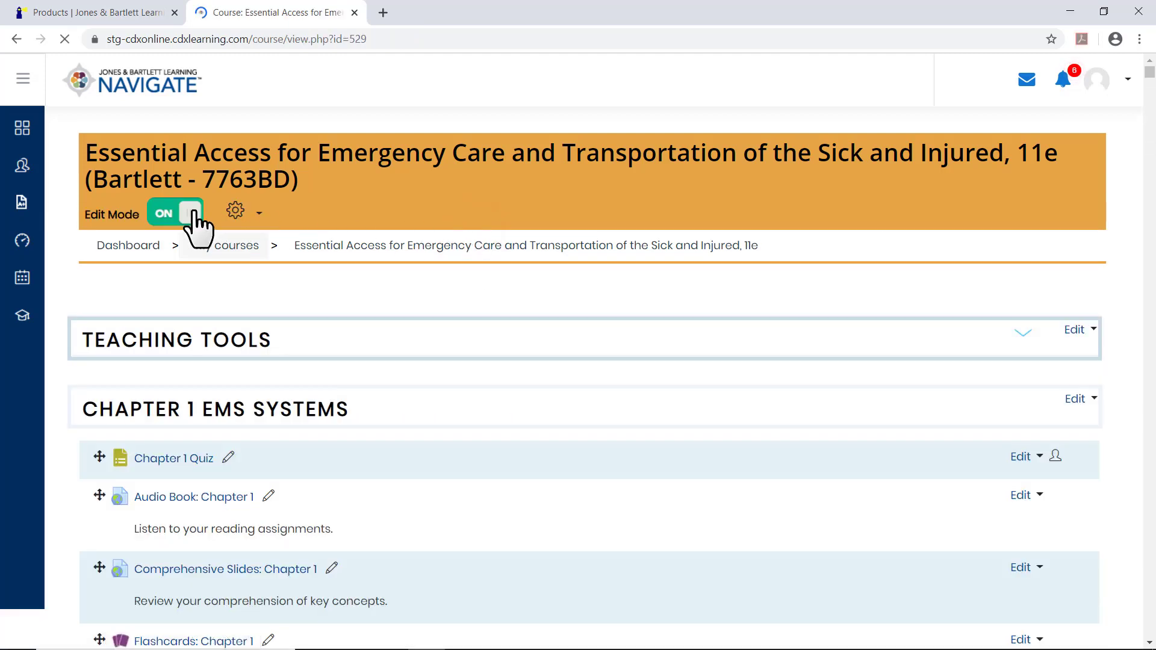
left_click(192, 215)
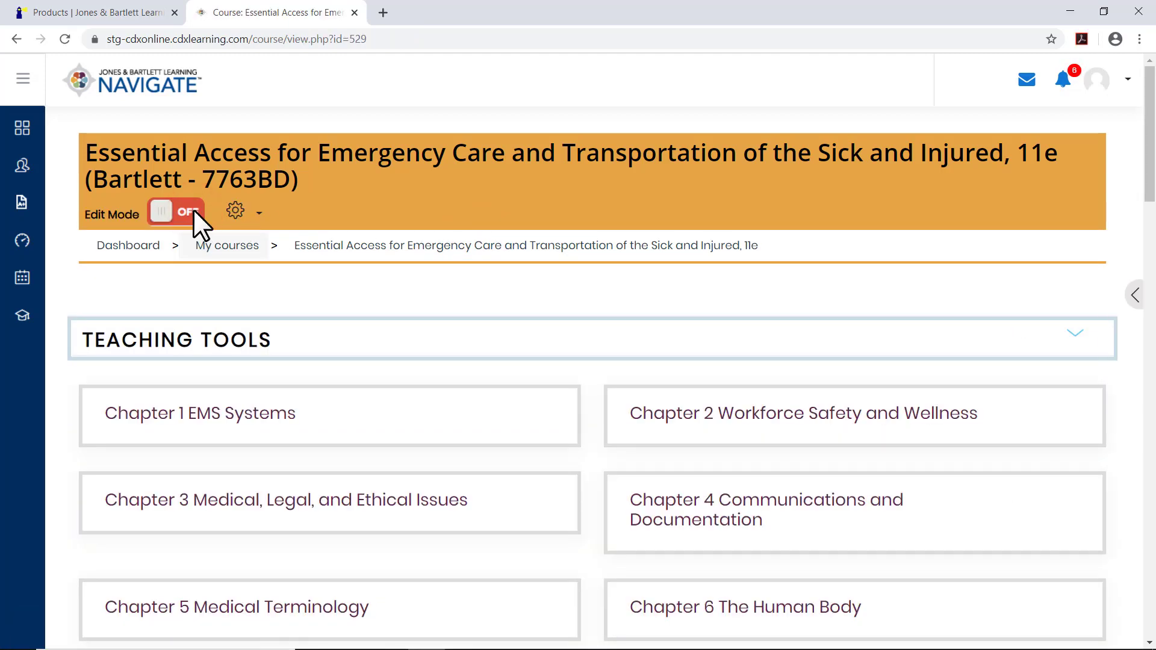
left_click(273, 414)
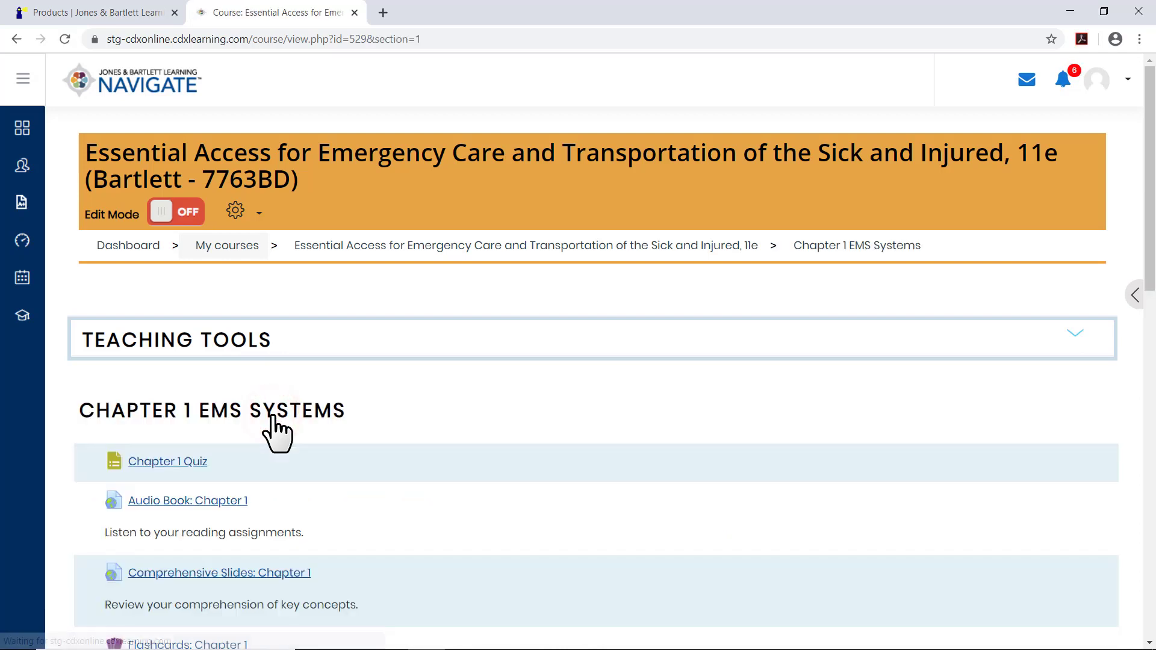
left_click_drag(1149, 265, 1154, 536)
left_click(187, 512)
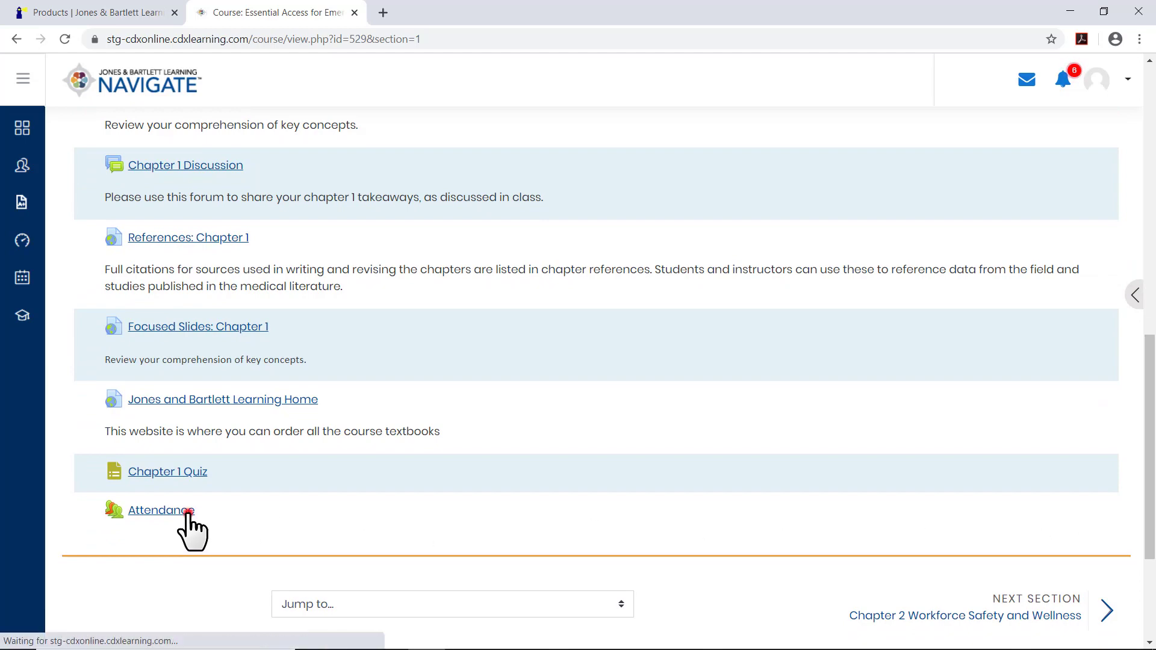